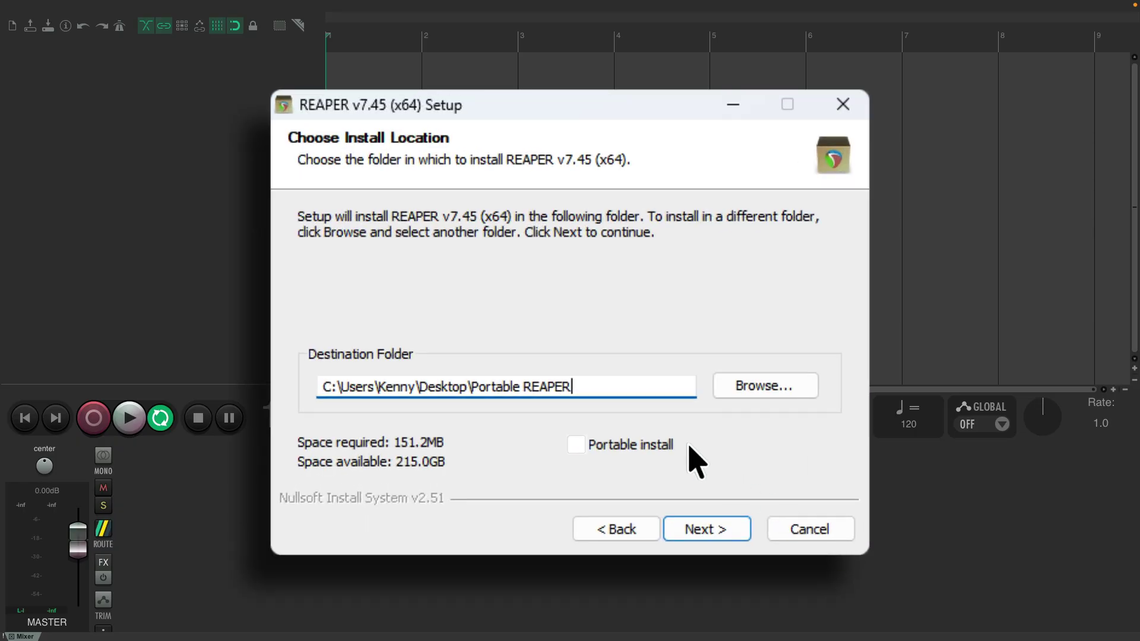
Tick Portable install on the REAPER v7.45 Setup Choose Install Location page.
{"action": "left_click", "coordinate": [580, 450]}
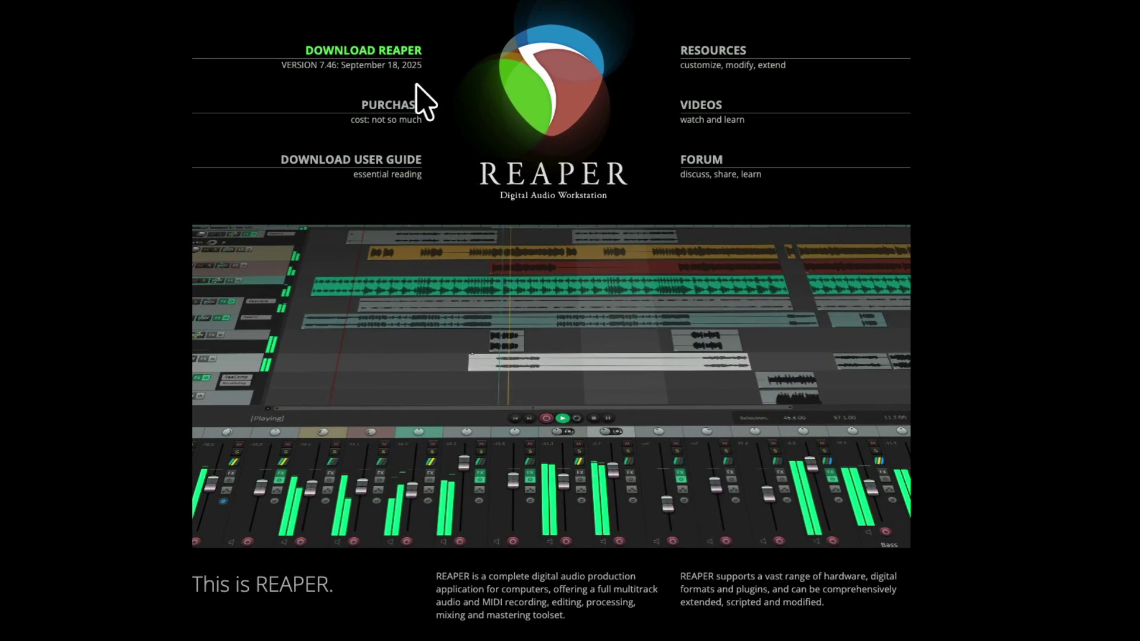
Start the macOS Universal REAPER 7.46 download from the REAPER website's download page.
{"action": "left_click", "coordinate": [397, 65]}
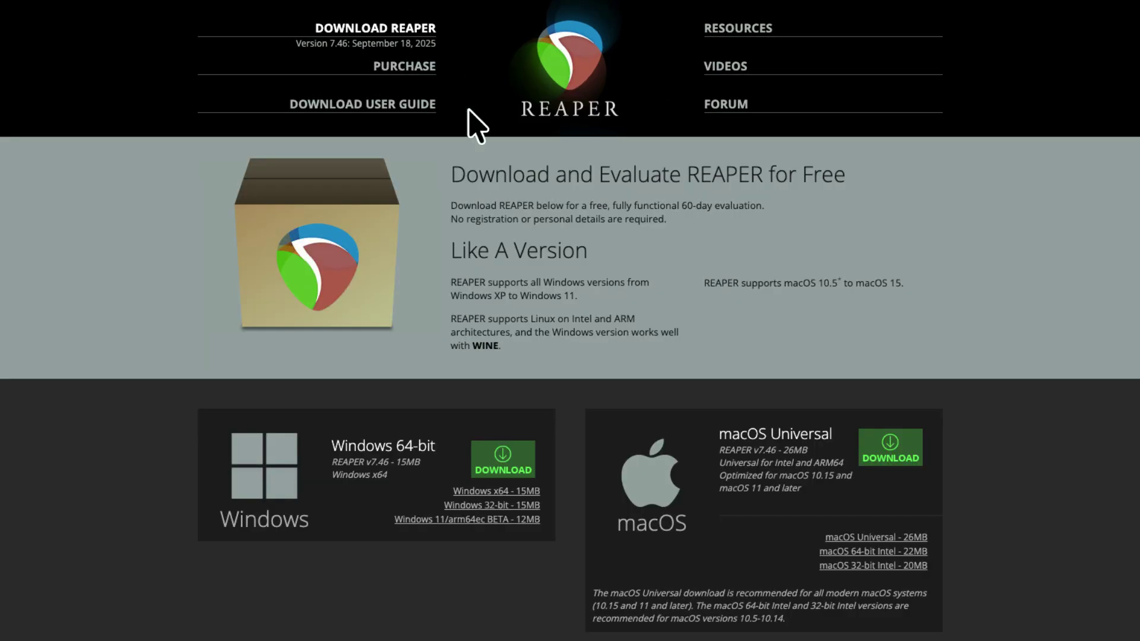
{"action": "left_click", "coordinate": [894, 442]}
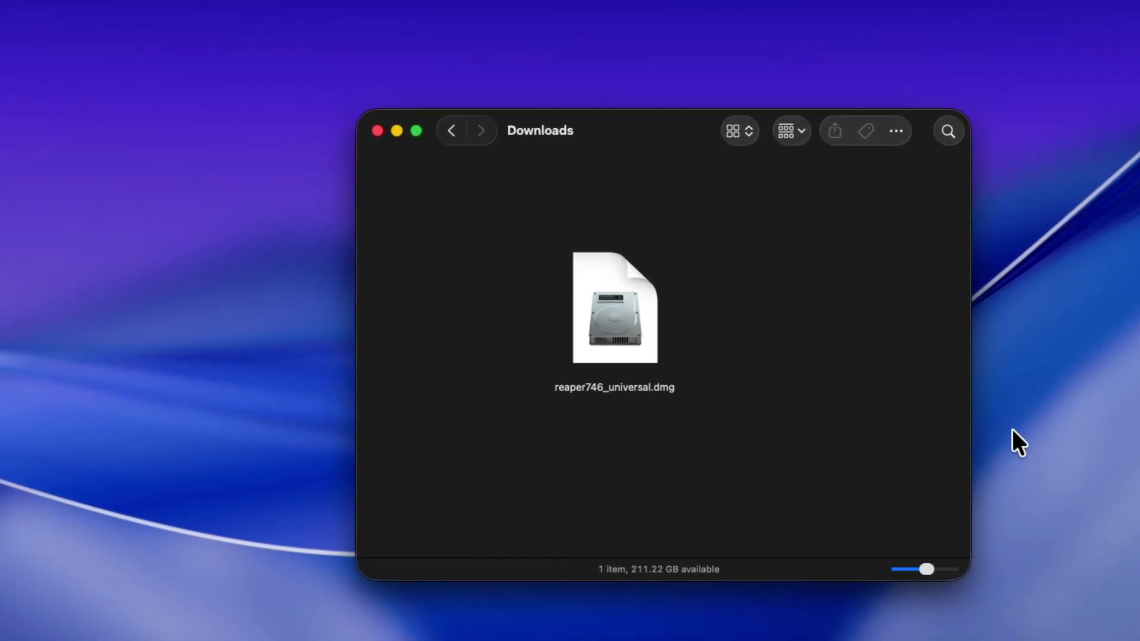
Open reaper746_universal.dmg and launch REAPER directly from the disk image instead of copying it to Applications.
{"action": "double_click", "coordinate": [615, 305]}
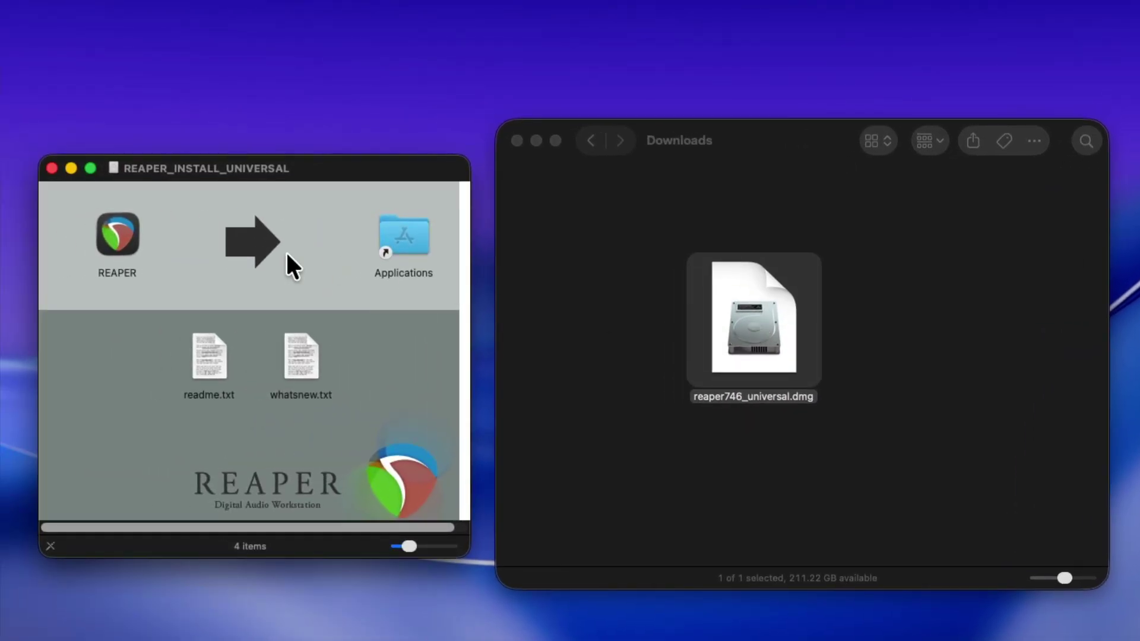
{"action": "left_click_drag", "start_coordinate": [129, 238], "coordinate": [401, 222]}
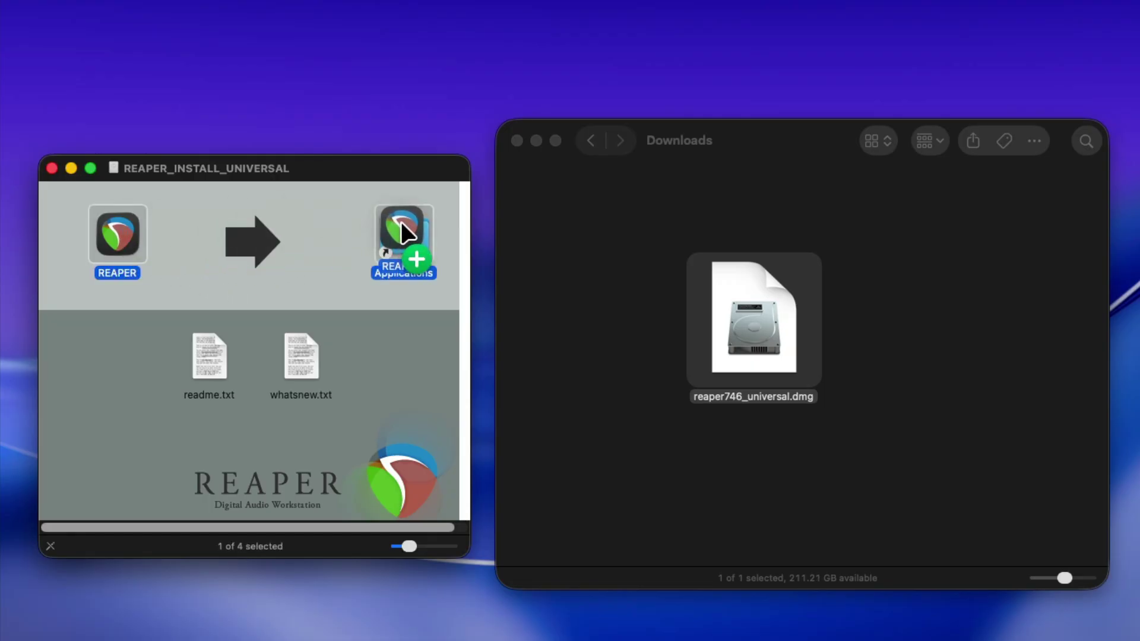
{"action": "left_click_drag", "start_coordinate": [401, 222], "coordinate": [122, 220]}
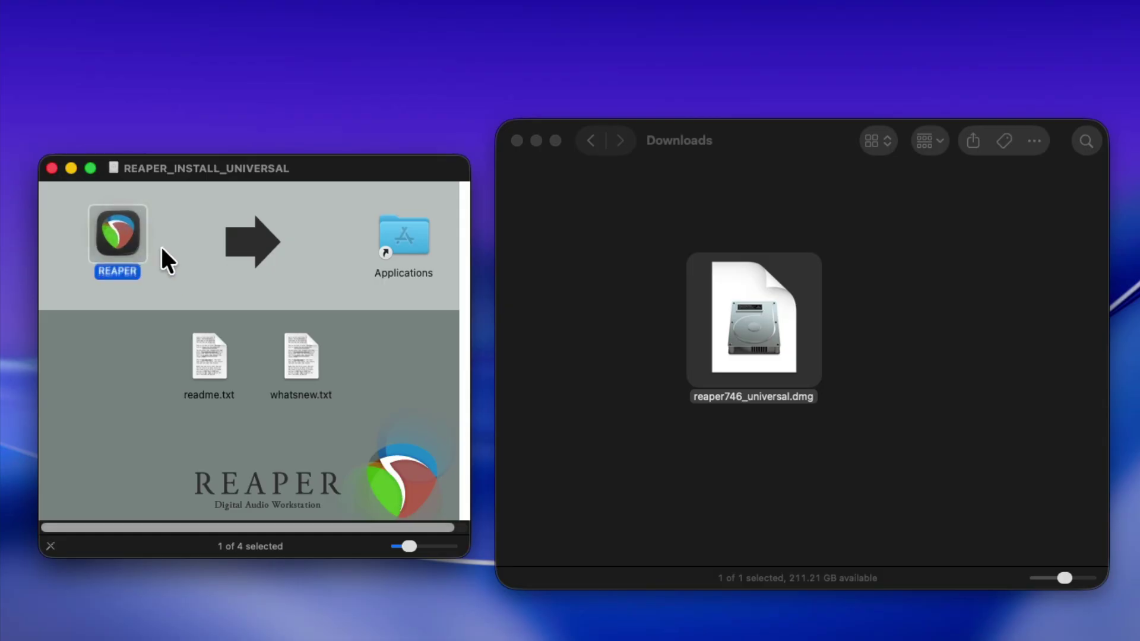
{"action": "double_click", "coordinate": [125, 237]}
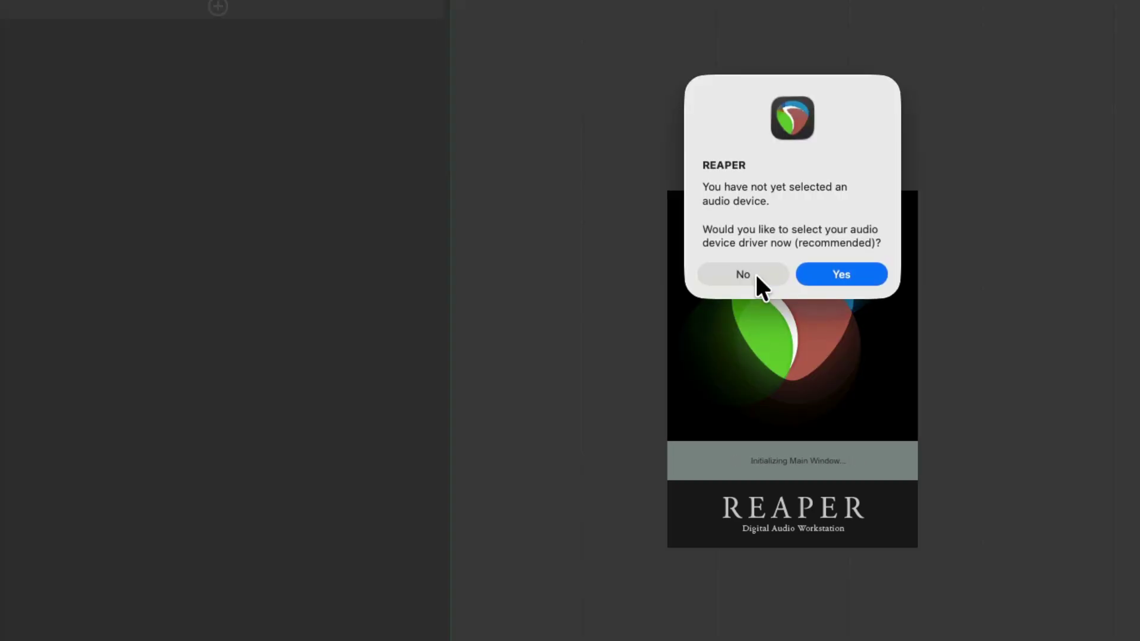
Skip audio device setup and run the 'Show REAPER resource path in finder' action.
{"action": "left_click", "coordinate": [756, 270]}
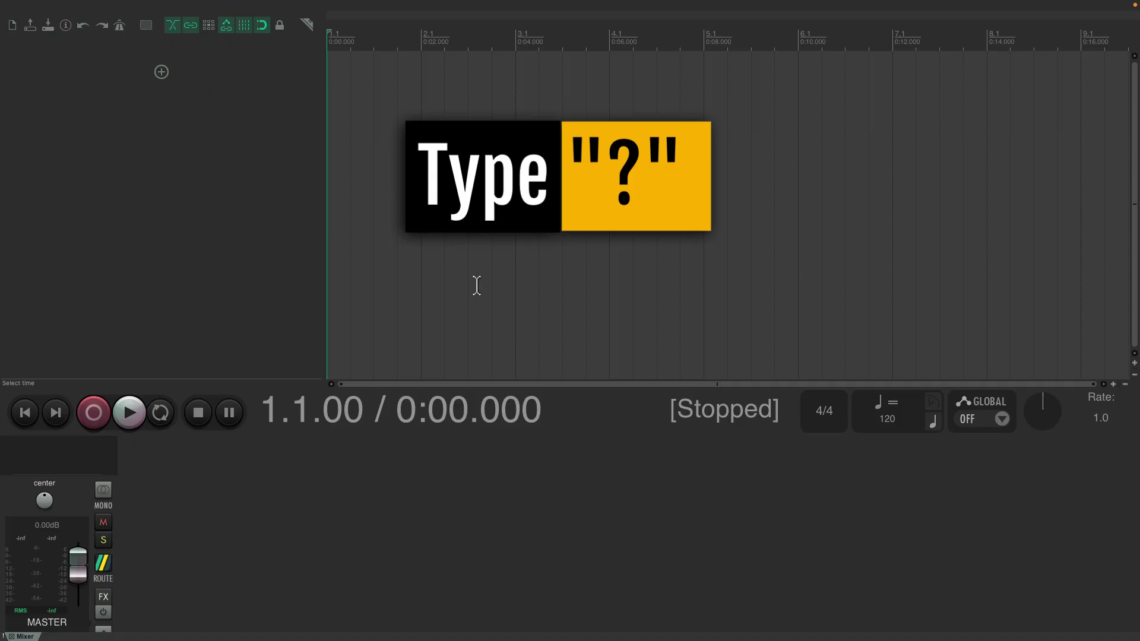
{"action": "key", "text": "shift+slash"}
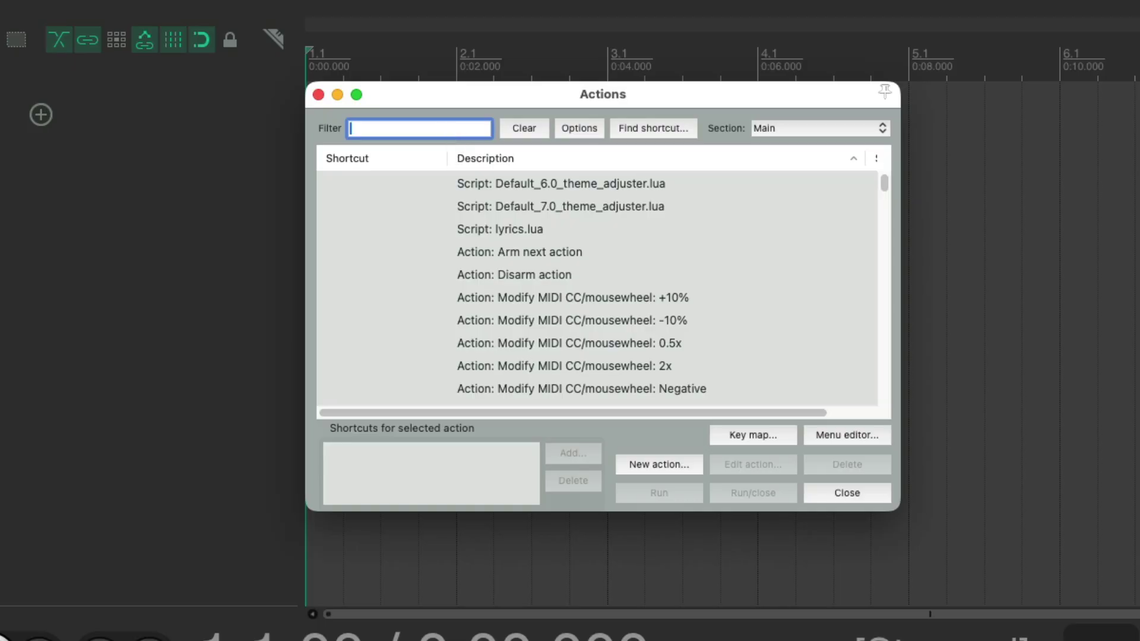
{"action": "type", "text": "resource"}
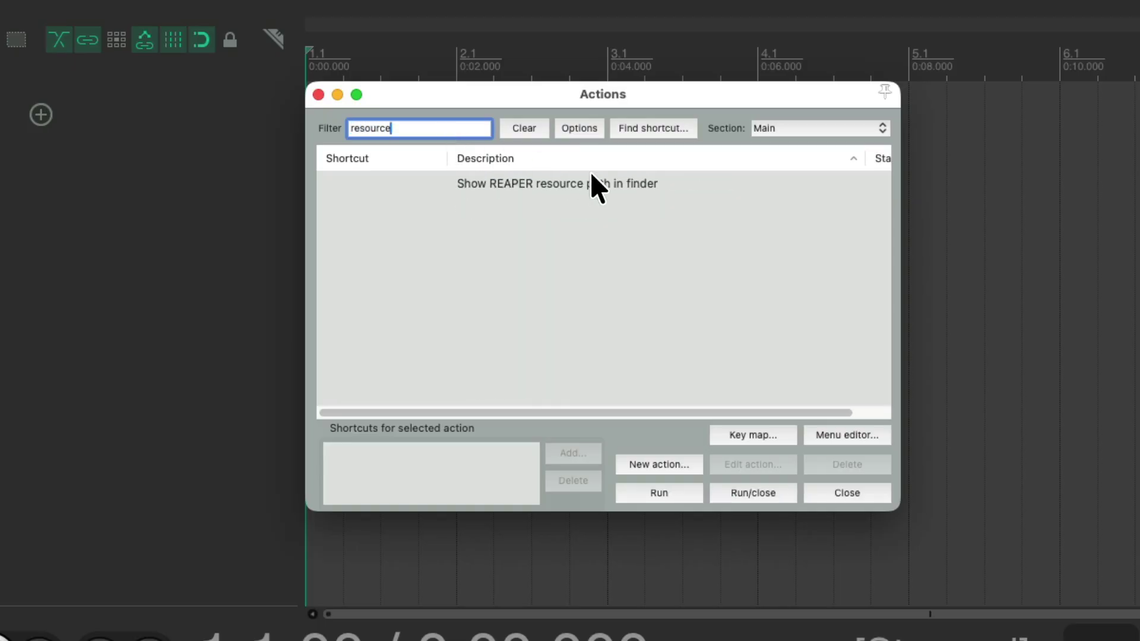
{"action": "left_click", "coordinate": [626, 183]}
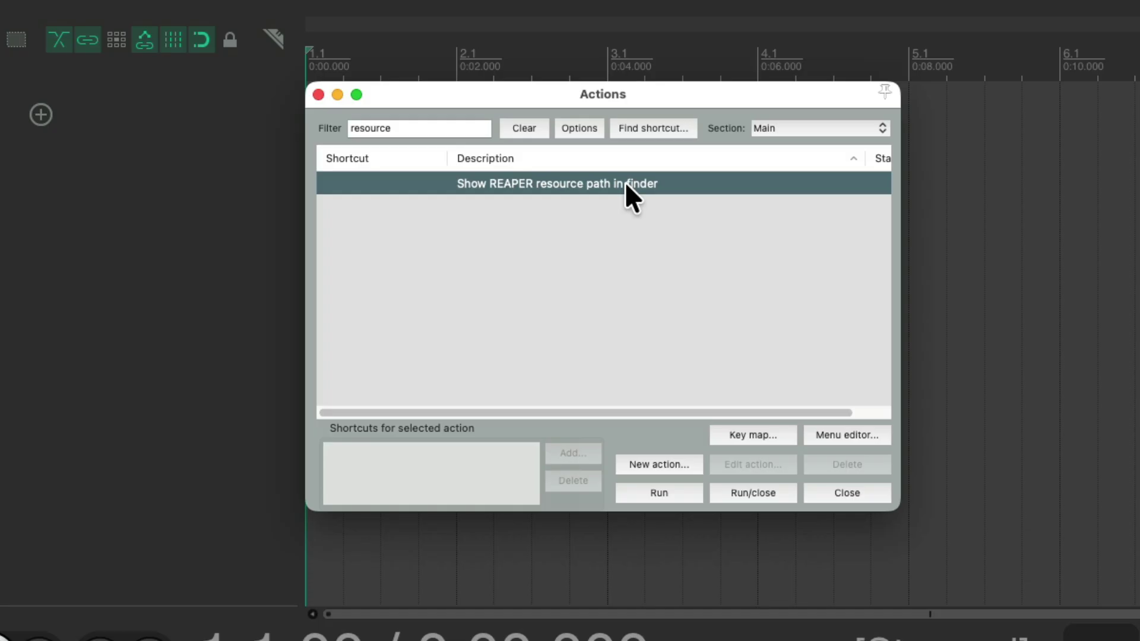
{"action": "double_click", "coordinate": [625, 181]}
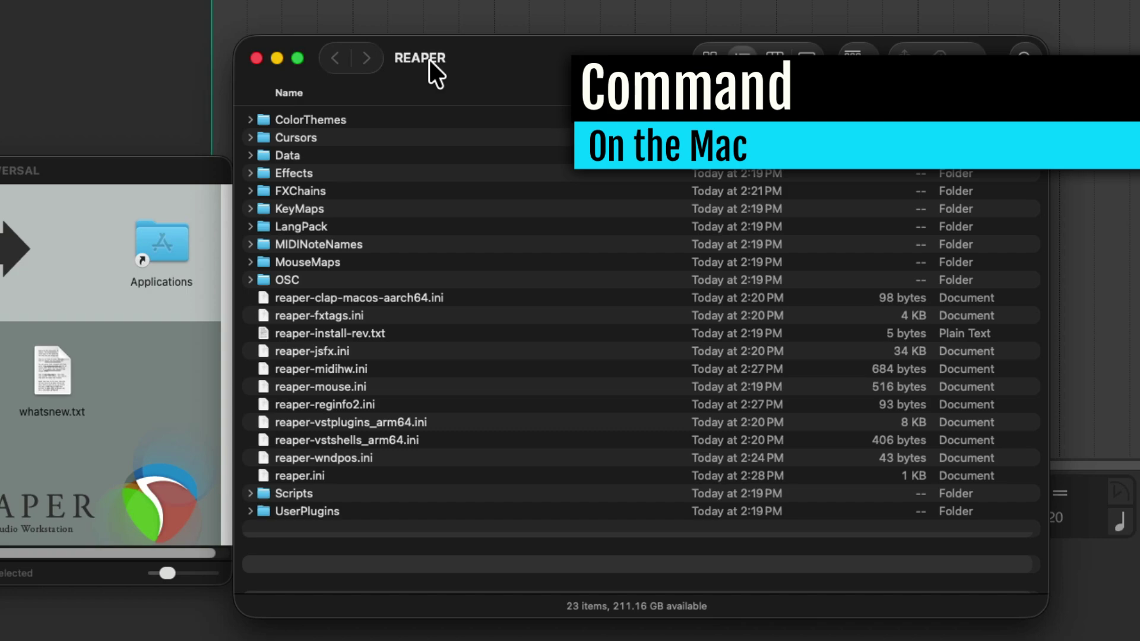
Go up from the REAPER resource folder to Application Support and select the REAPER folder.
{"action": "left_click", "coordinate": [429, 60], "text": "super"}
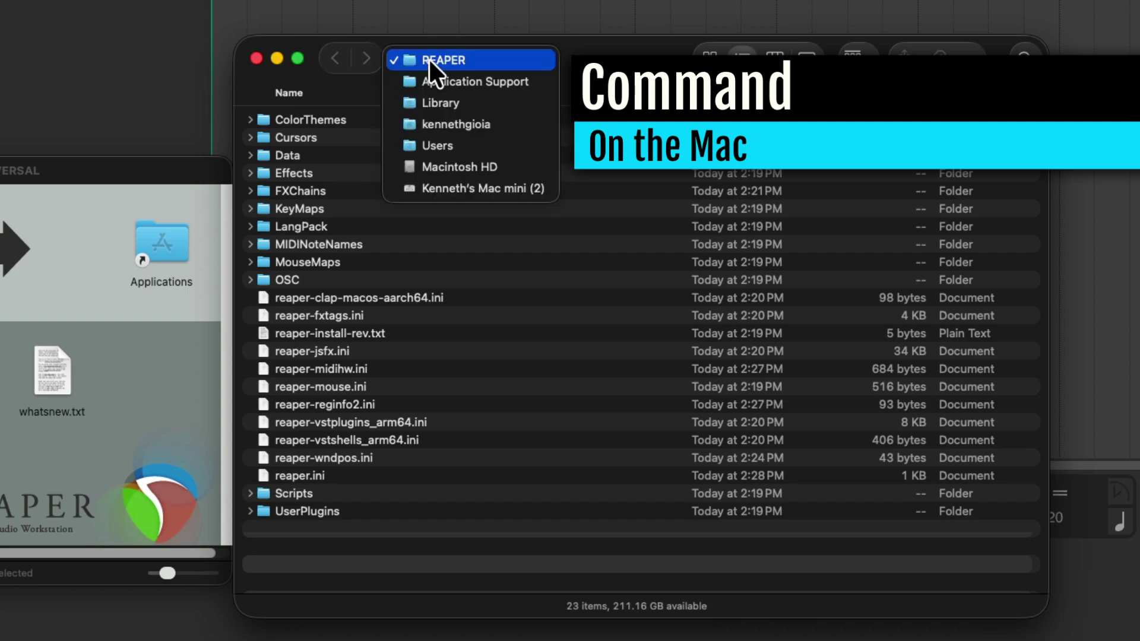
{"action": "left_click", "coordinate": [539, 81], "text": "super"}
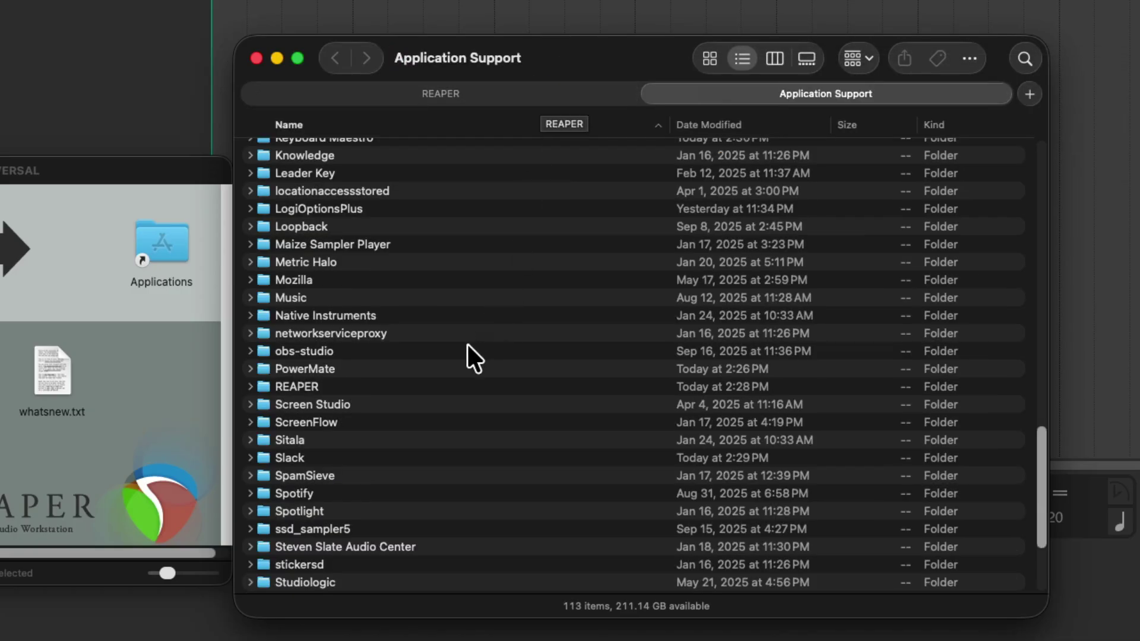
{"action": "left_click", "coordinate": [454, 386]}
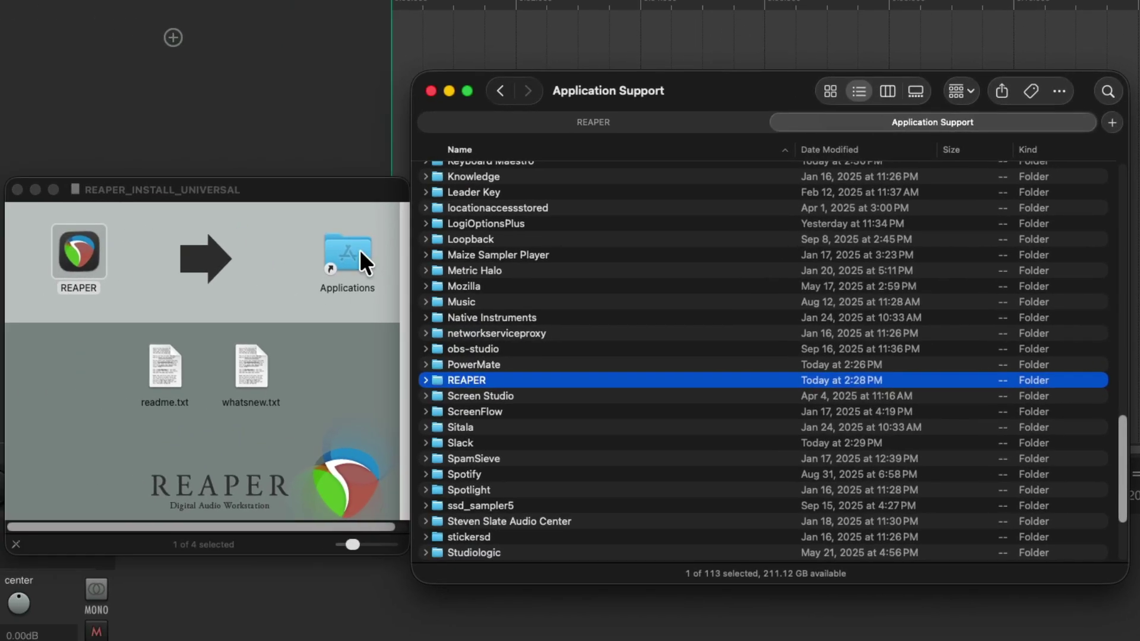
Move the REAPER resource folder into Applications and open it there.
{"action": "left_click_drag", "start_coordinate": [476, 375], "coordinate": [358, 246]}
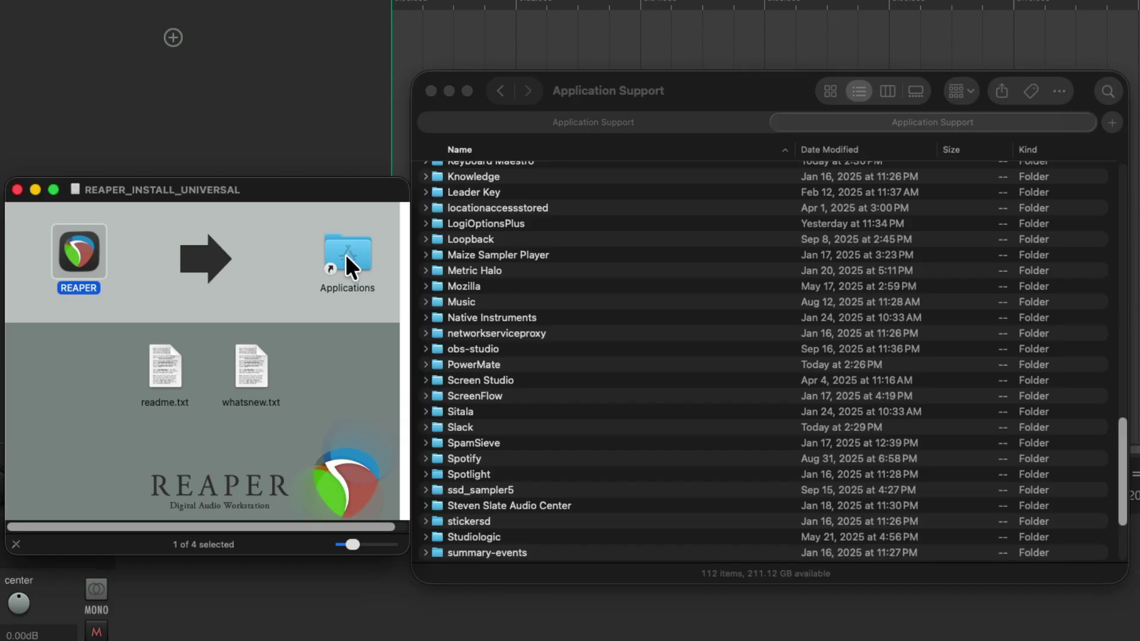
{"action": "double_click", "coordinate": [342, 254]}
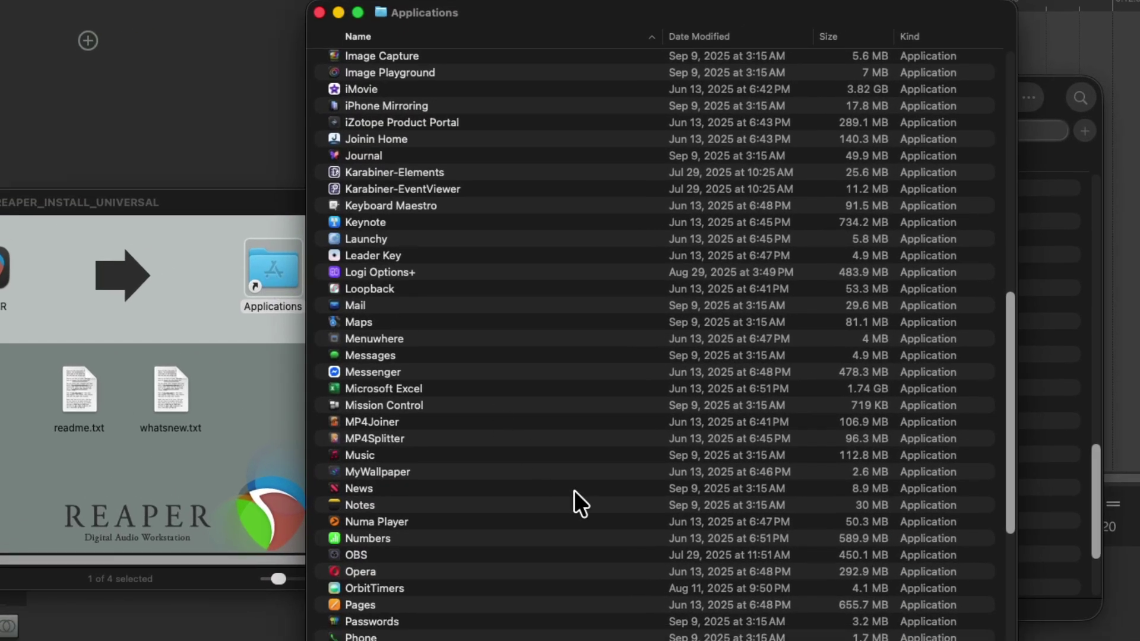
{"action": "scroll", "coordinate": [574, 490], "scroll_direction": "down", "scroll_amount": 10}
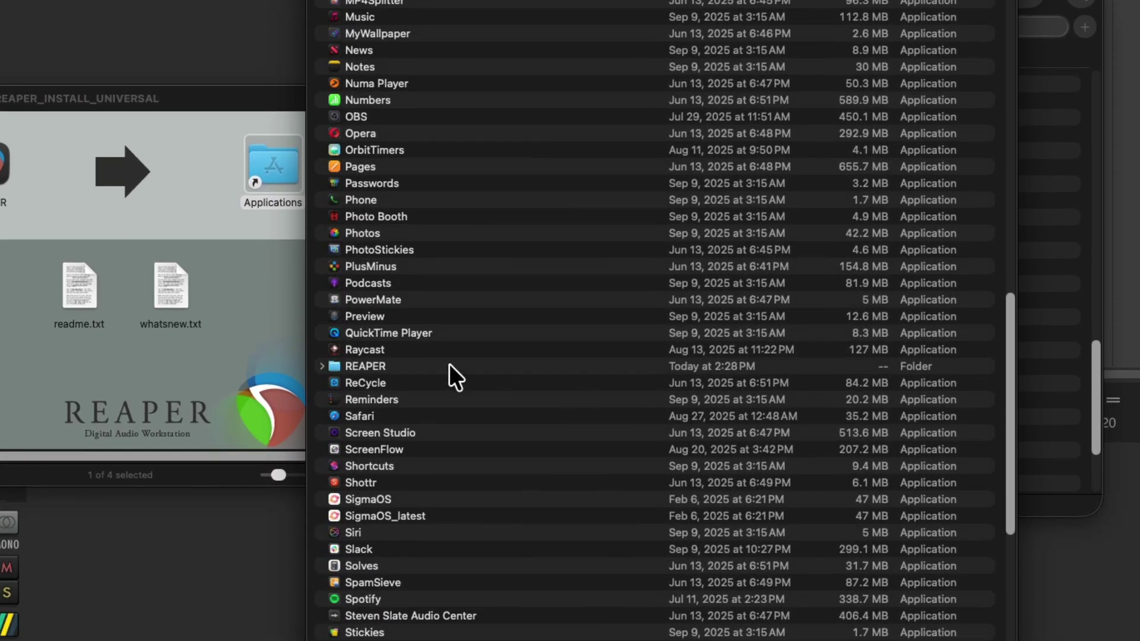
{"action": "left_click", "coordinate": [441, 366]}
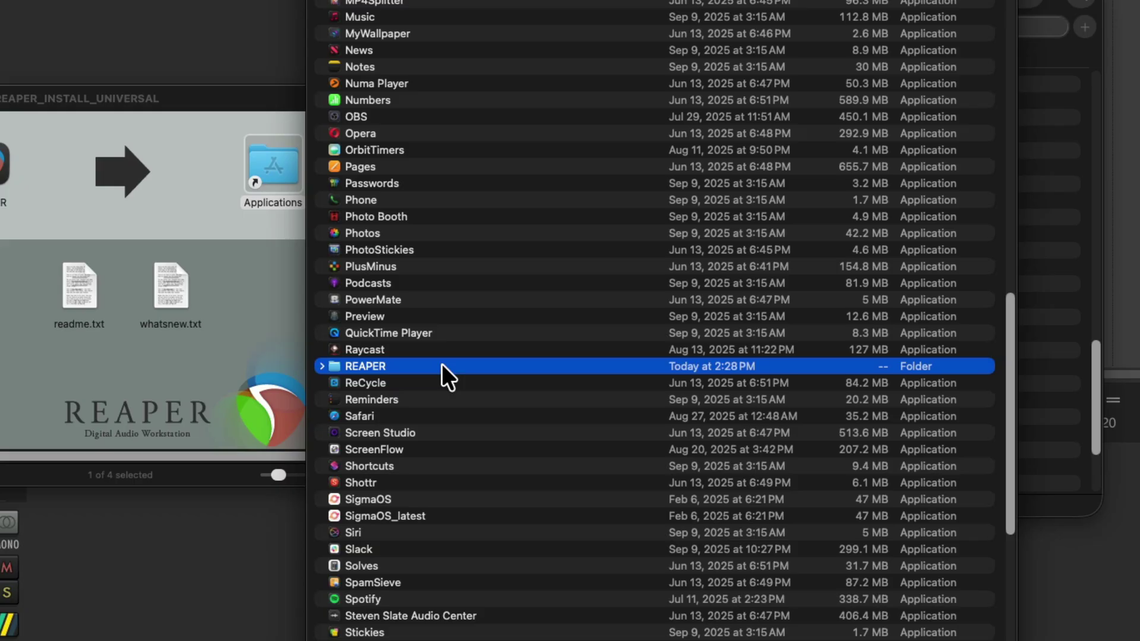
{"action": "double_click", "coordinate": [442, 366]}
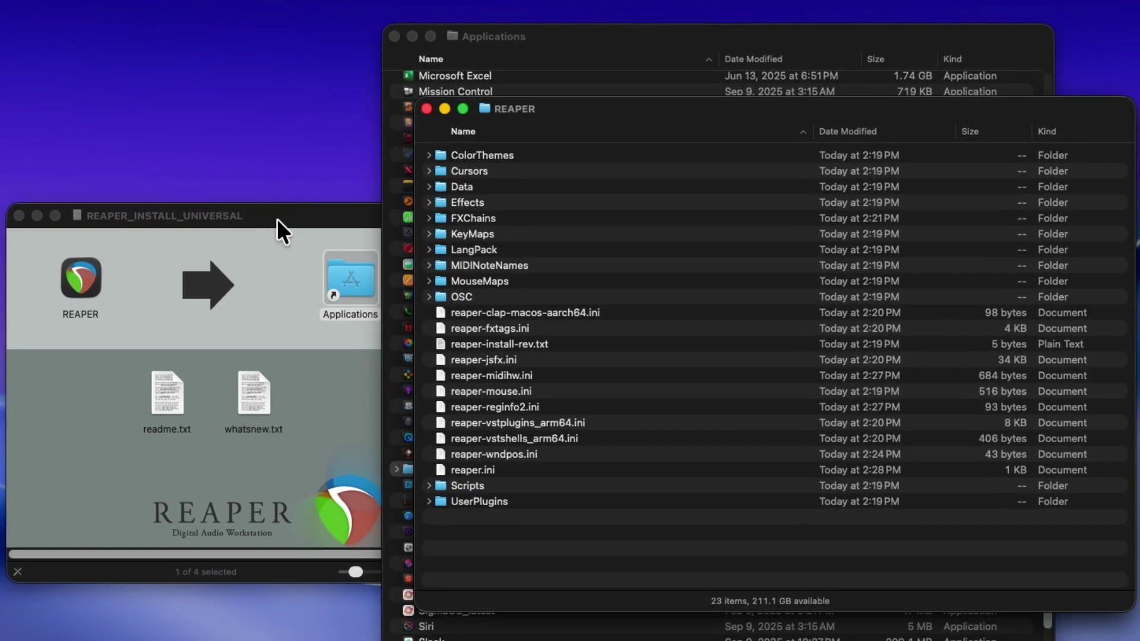
Copy the REAPER app from the disk image into the REAPER folder, then close both windows.
{"action": "left_click", "coordinate": [277, 219]}
{"action": "left_click", "coordinate": [83, 274]}
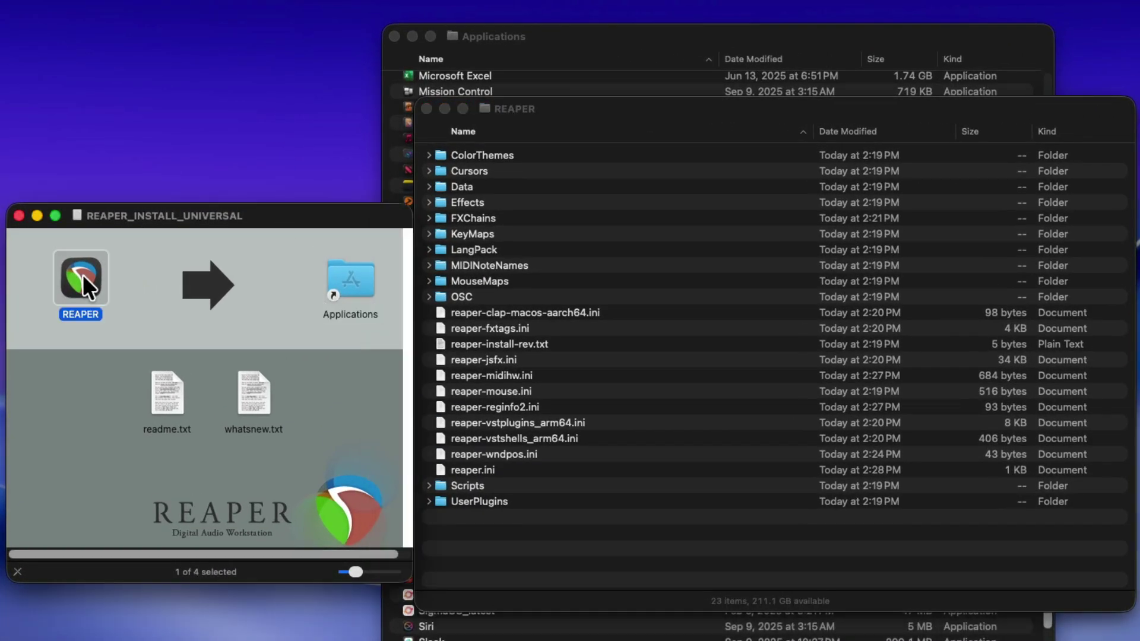
{"action": "left_click_drag", "start_coordinate": [84, 274], "coordinate": [700, 314]}
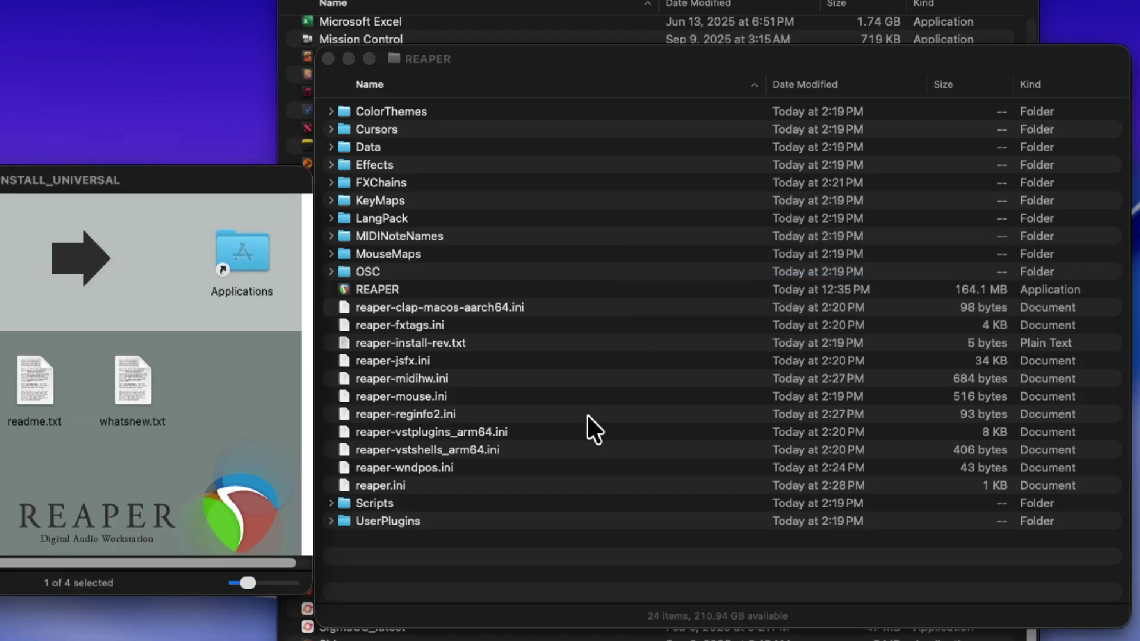
{"action": "left_click", "coordinate": [533, 291]}
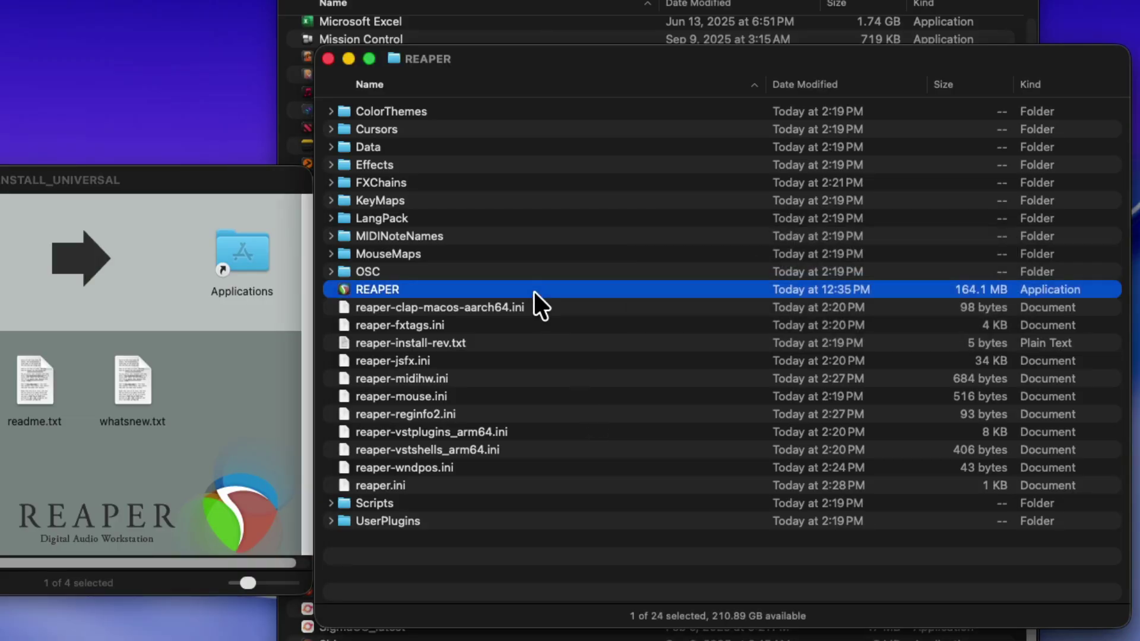
{"action": "left_click", "coordinate": [327, 59]}
{"action": "left_click", "coordinate": [29, 218]}
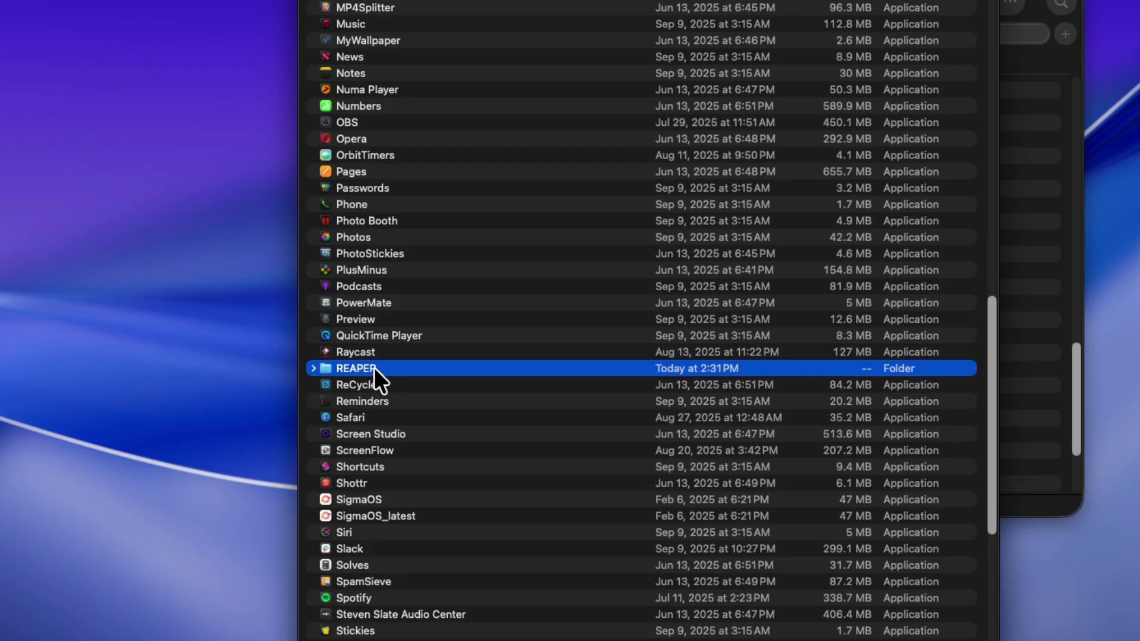
Duplicate the REAPER folder in Applications via its context menu.
{"action": "right_click", "coordinate": [374, 368]}
{"action": "left_click", "coordinate": [401, 491]}
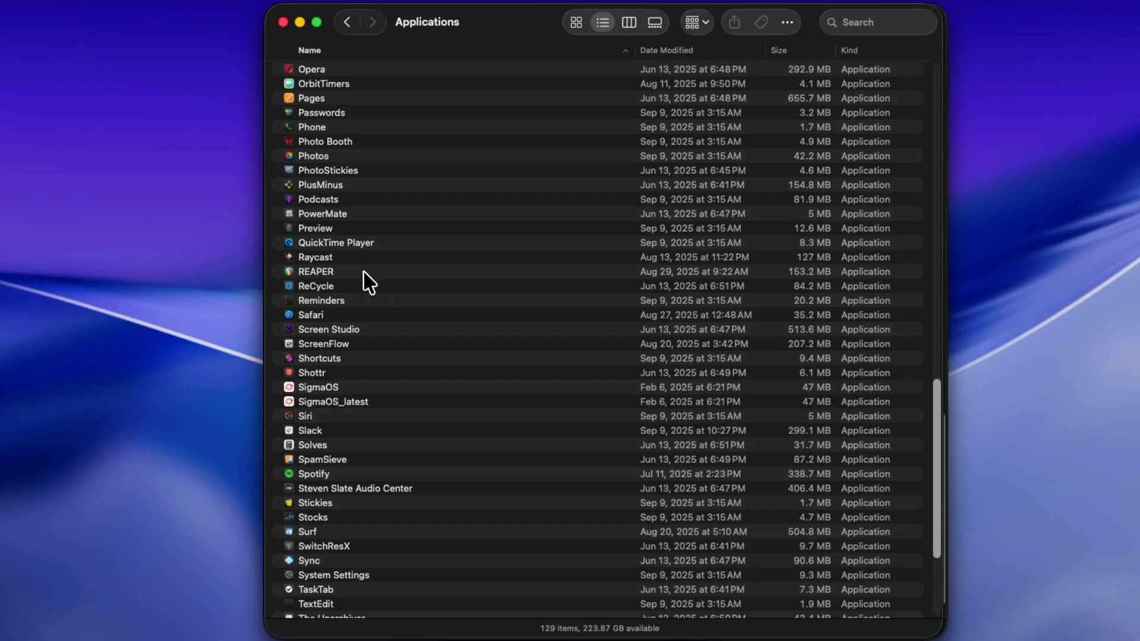
Launch REAPER from Applications and choose the 'Show REAPER resource path in finder' action.
{"action": "left_click", "coordinate": [362, 272]}
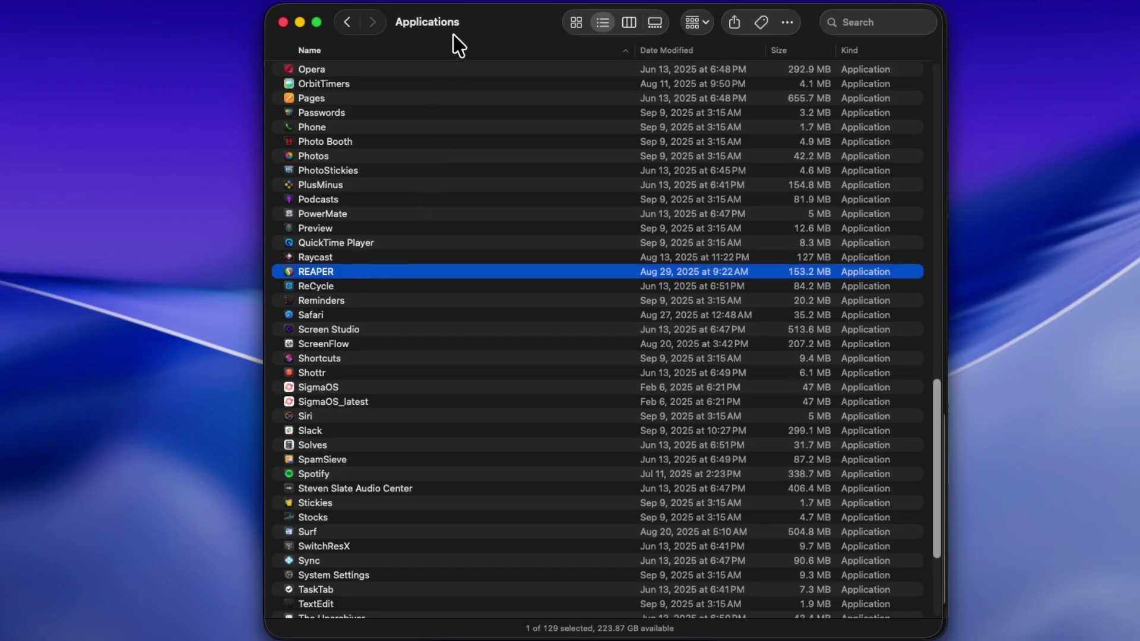
{"action": "double_click", "coordinate": [384, 272]}
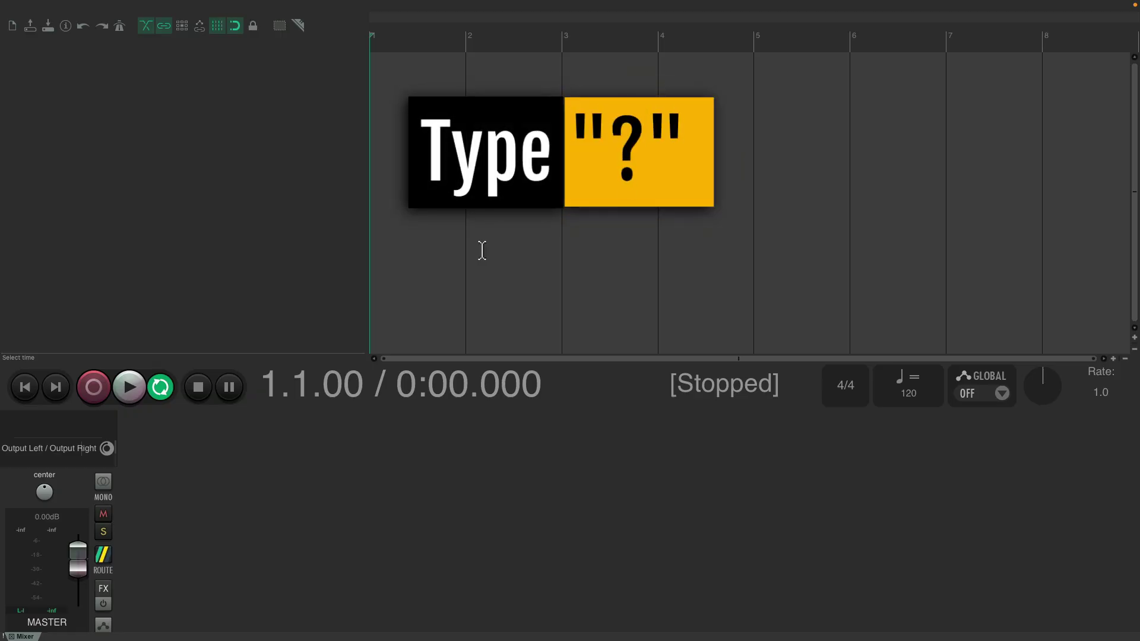
{"action": "key", "text": "shift+slash"}
{"action": "type", "text": "r"}
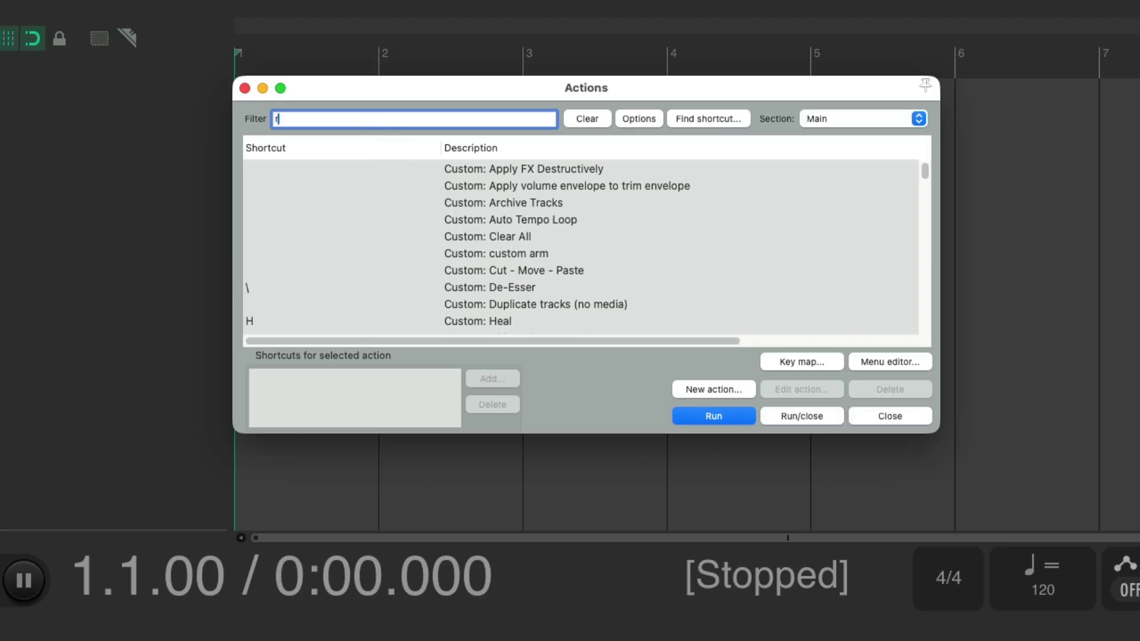
{"action": "type", "text": "esource"}
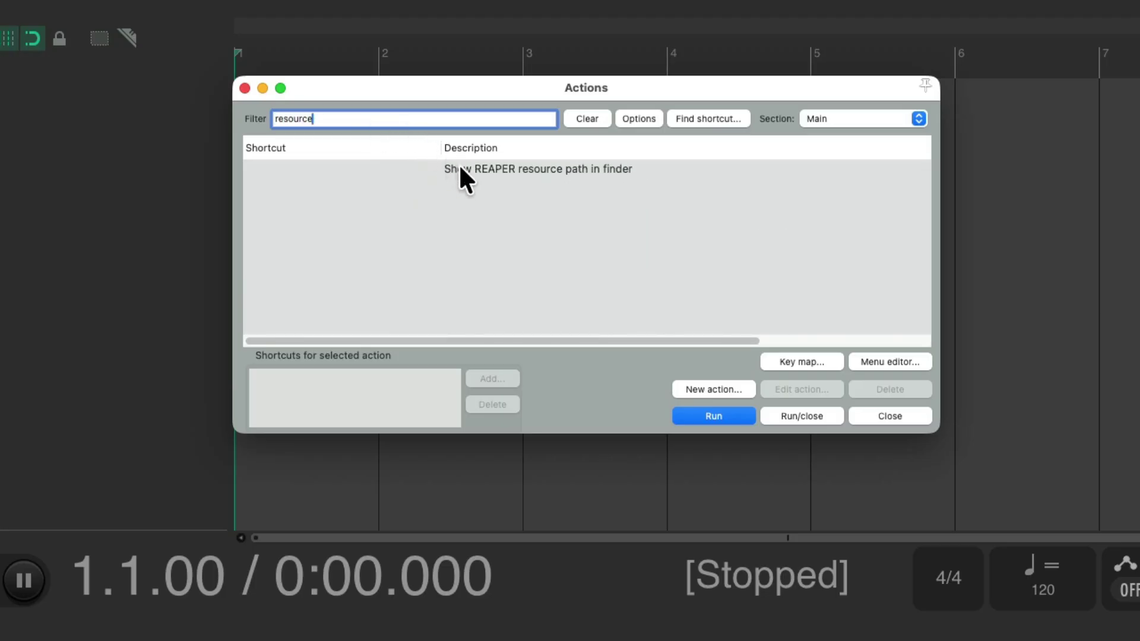
{"action": "left_click", "coordinate": [488, 171]}
Reveal the resource folder, then go up to Application Support and select the REAPER folder.
{"action": "double_click", "coordinate": [502, 168]}
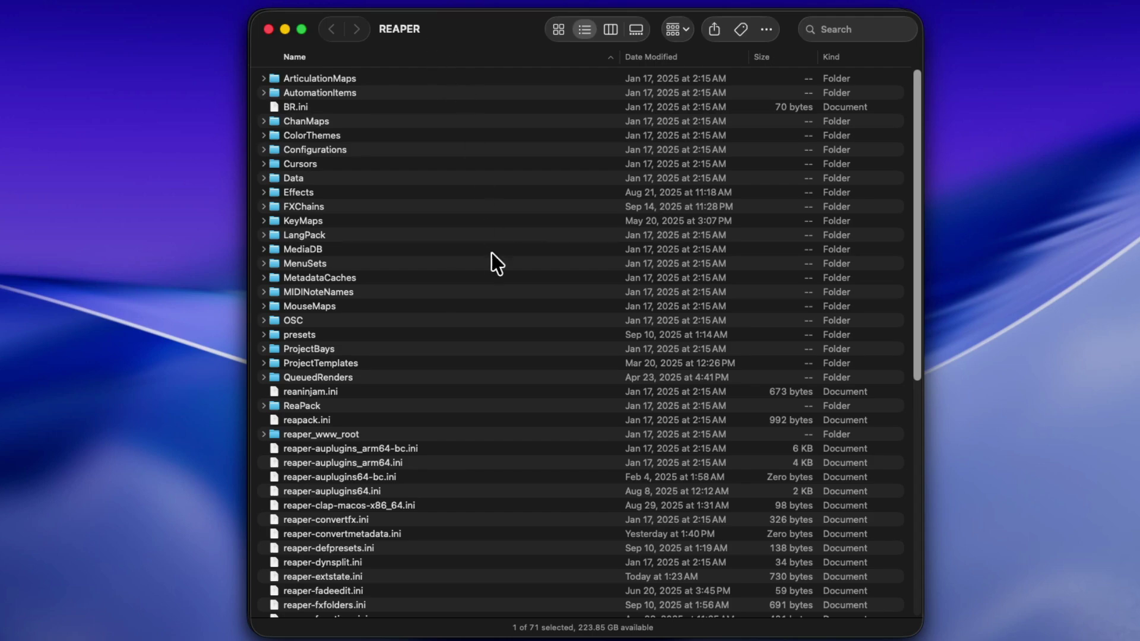
{"action": "scroll", "coordinate": [493, 252], "scroll_direction": "down", "scroll_amount": 5}
{"action": "scroll", "coordinate": [492, 253], "scroll_direction": "up", "scroll_amount": 5}
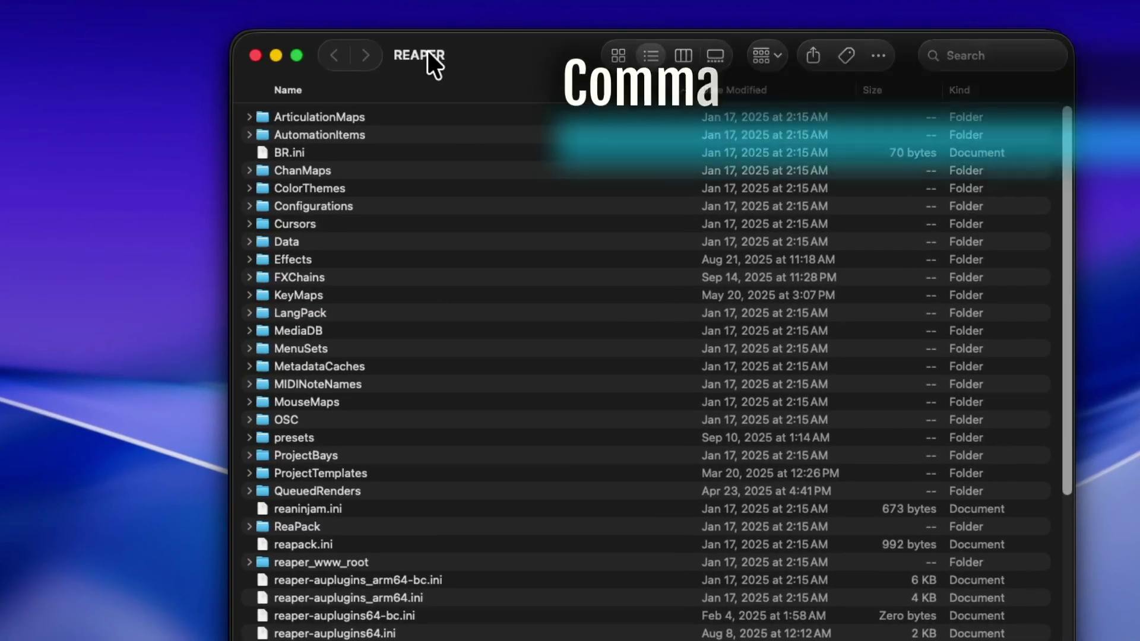
{"action": "left_click", "coordinate": [428, 52], "text": "super"}
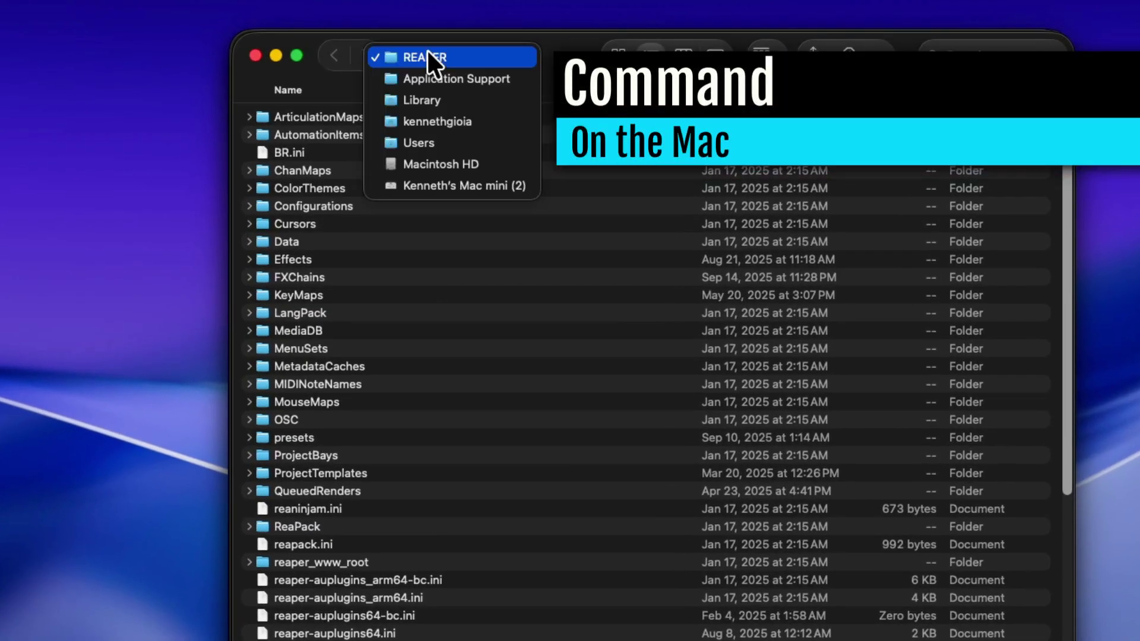
{"action": "left_click", "coordinate": [452, 76]}
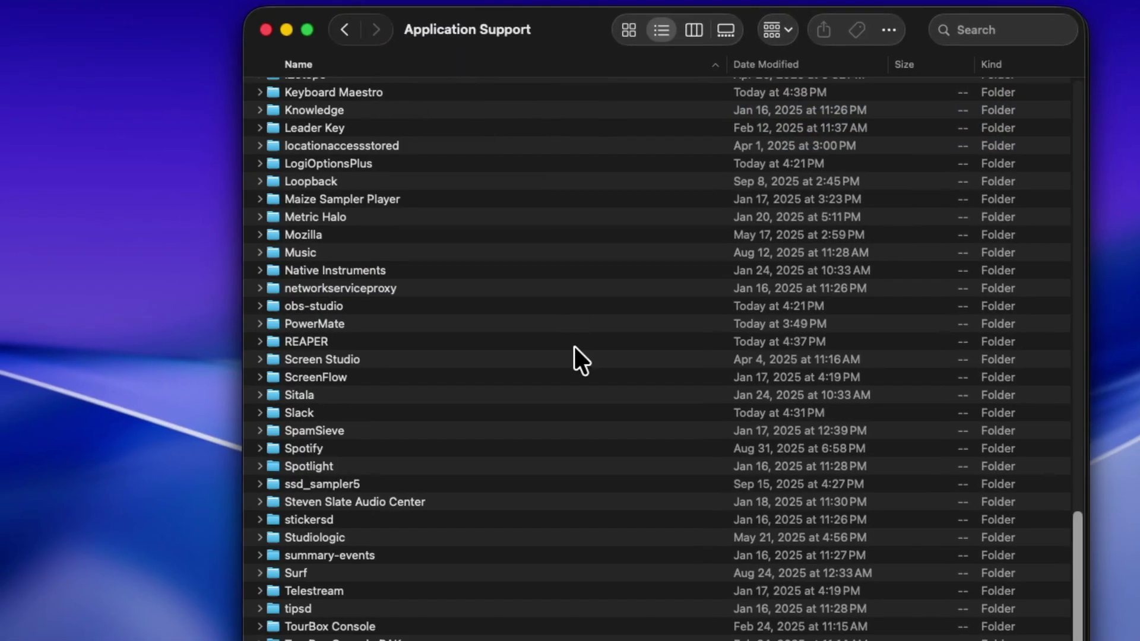
{"action": "left_click", "coordinate": [365, 343]}
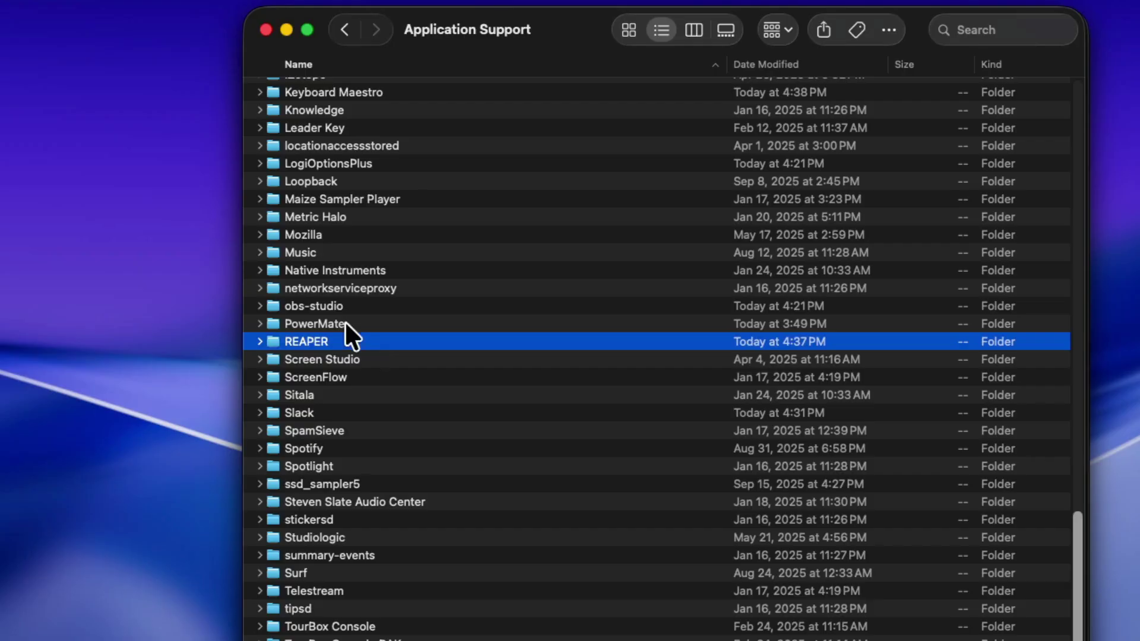
Copy the REAPER resource folder into Applications and place the REAPER app inside it.
{"action": "left_click_drag", "start_coordinate": [416, 42], "coordinate": [763, 47]}
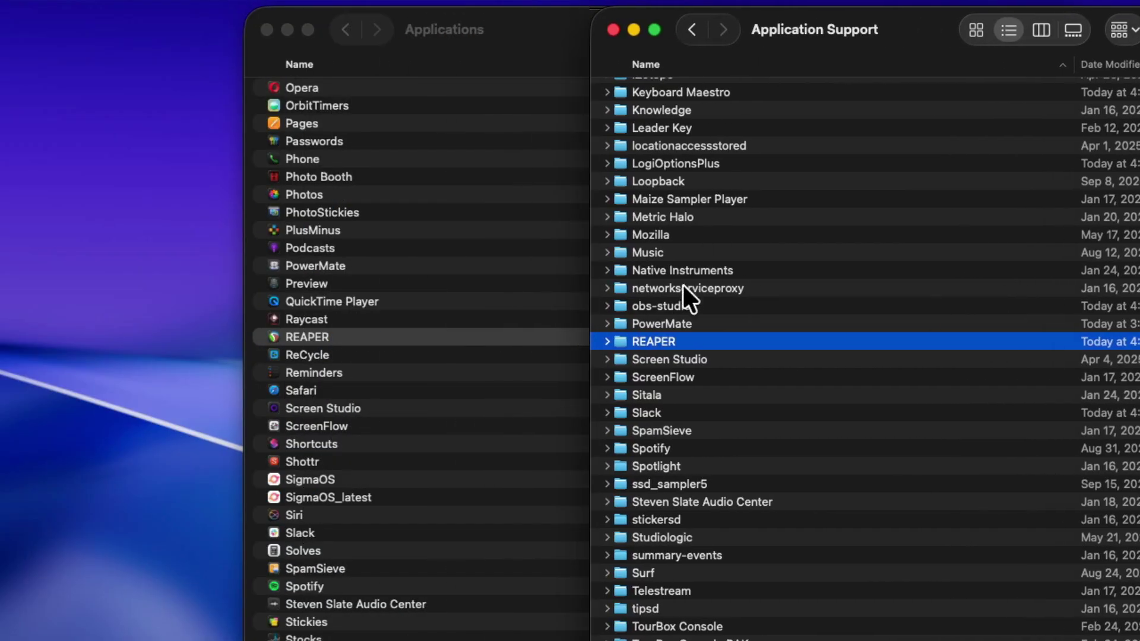
{"action": "left_click_drag", "start_coordinate": [641, 335], "coordinate": [396, 390]}
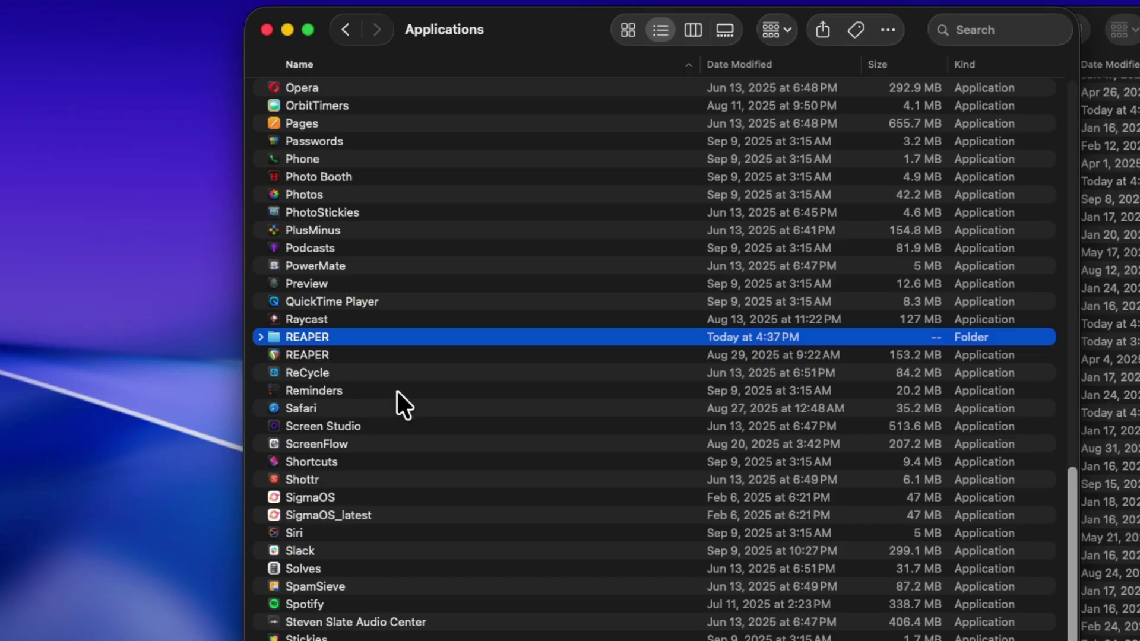
{"action": "mouse_move", "coordinate": [321, 355]}
{"action": "left_mouse_down"}
{"action": "mouse_move", "coordinate": [302, 353]}
{"action": "mouse_move", "coordinate": [316, 338]}
{"action": "left_mouse_up"}
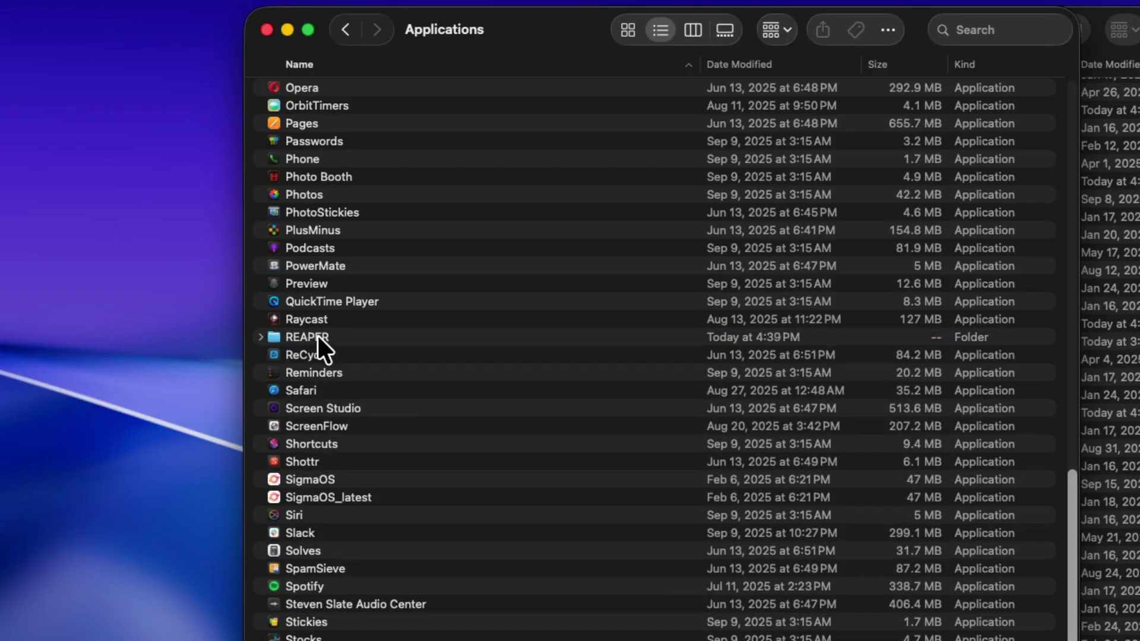
Launch REAPER from inside the REAPER folder in Applications.
{"action": "double_click", "coordinate": [316, 335]}
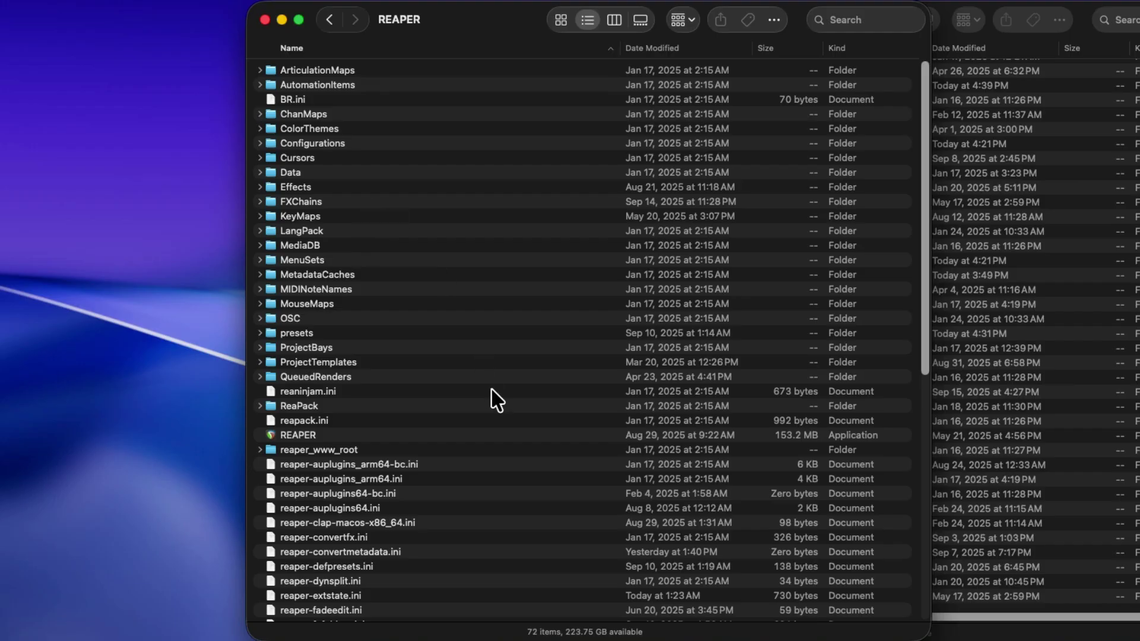
{"action": "scroll", "coordinate": [493, 400], "scroll_direction": "down", "scroll_amount": 7}
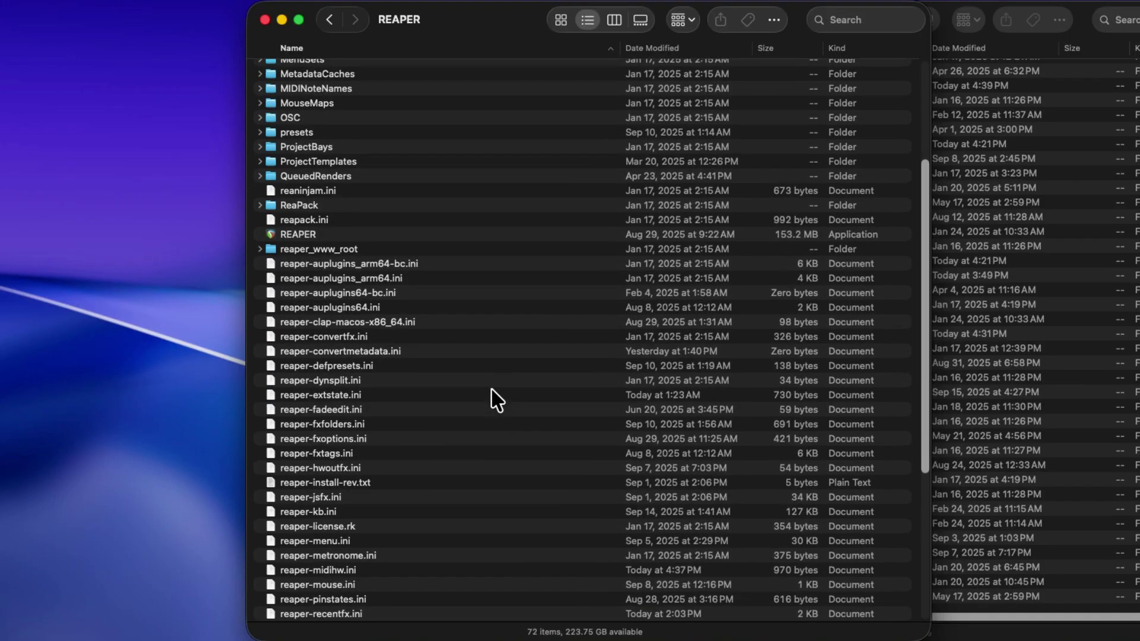
{"action": "double_click", "coordinate": [343, 235]}
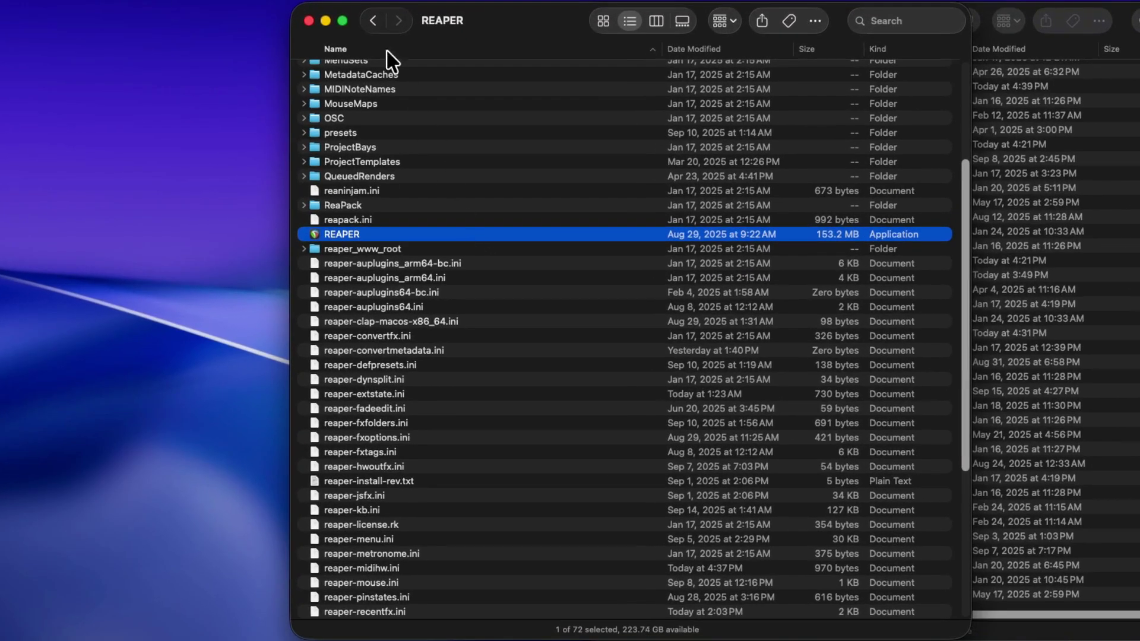
Duplicate the REAPER folder in Applications and rename the copy 'REAPER - Video Editing'.
{"action": "left_click", "coordinate": [374, 28]}
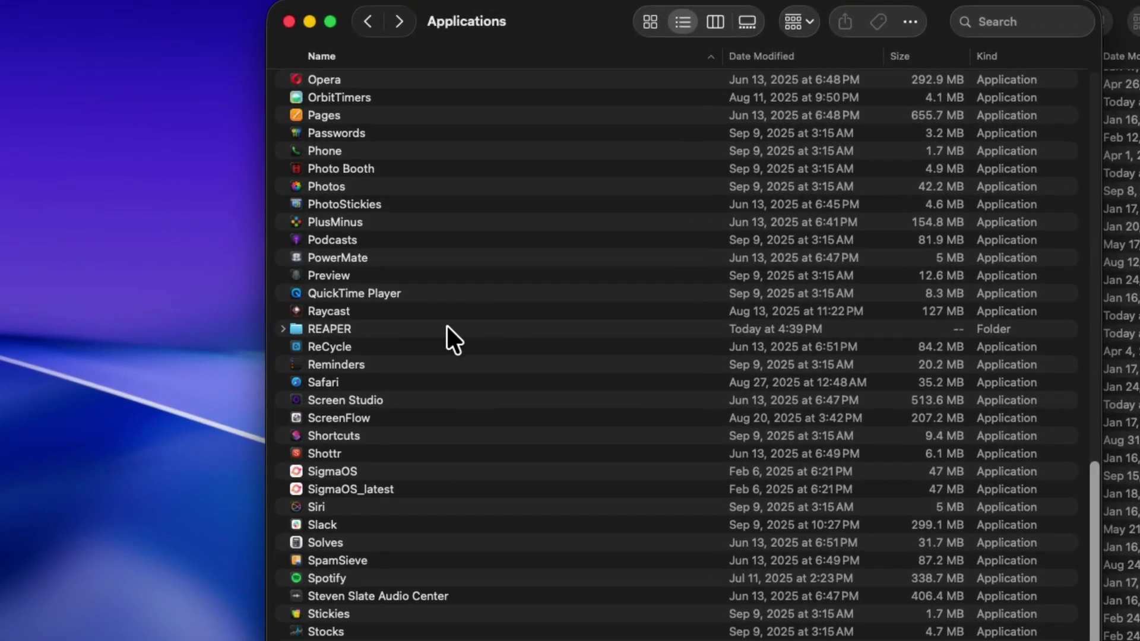
{"action": "right_click", "coordinate": [384, 328]}
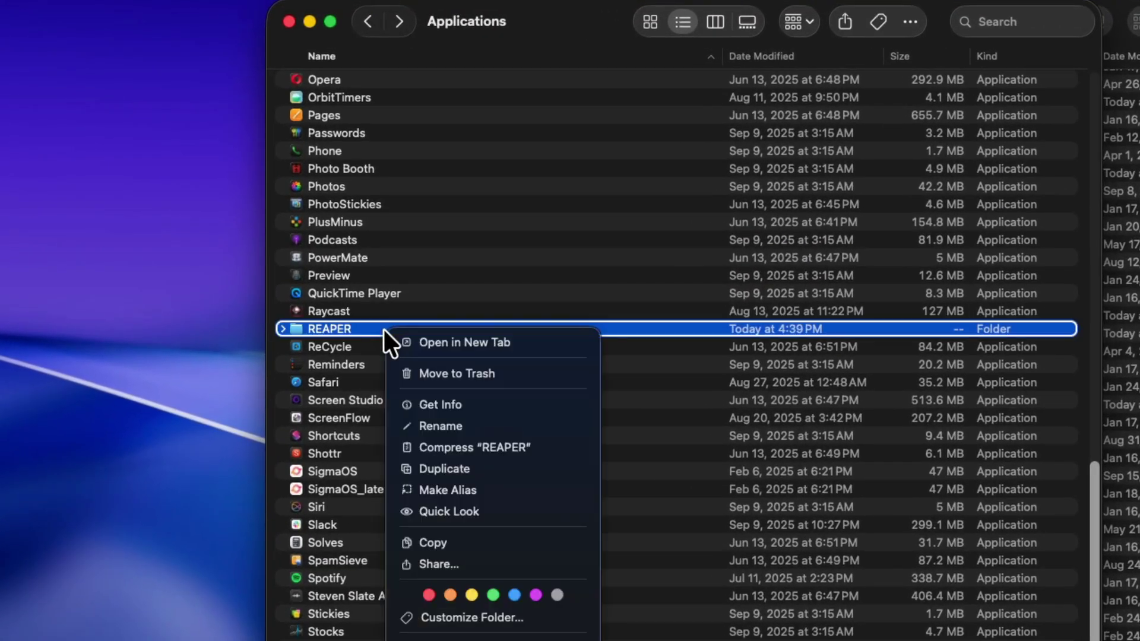
{"action": "left_click", "coordinate": [401, 462]}
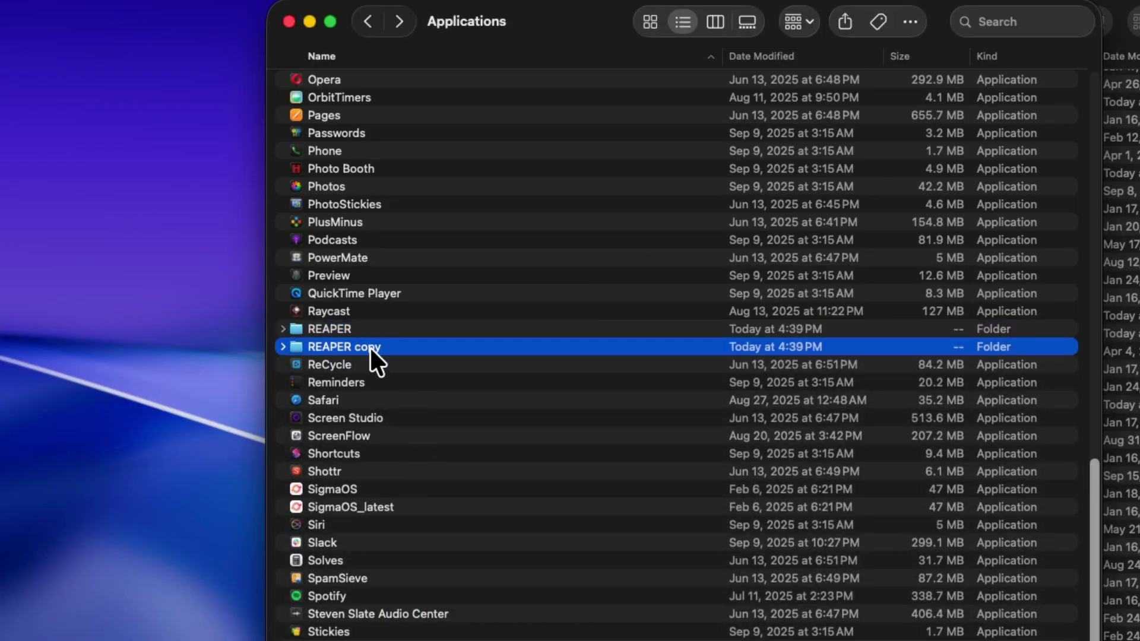
{"action": "key", "text": "Return"}
{"action": "type", "text": "REAPER - Video Editing"}
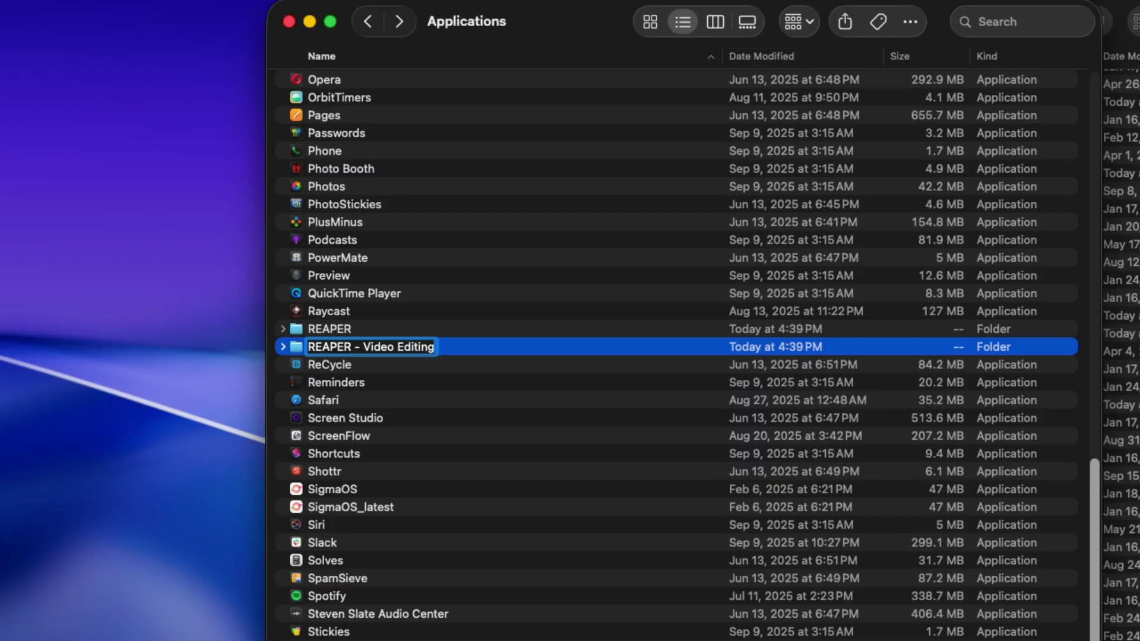
{"action": "key", "text": "Return"}
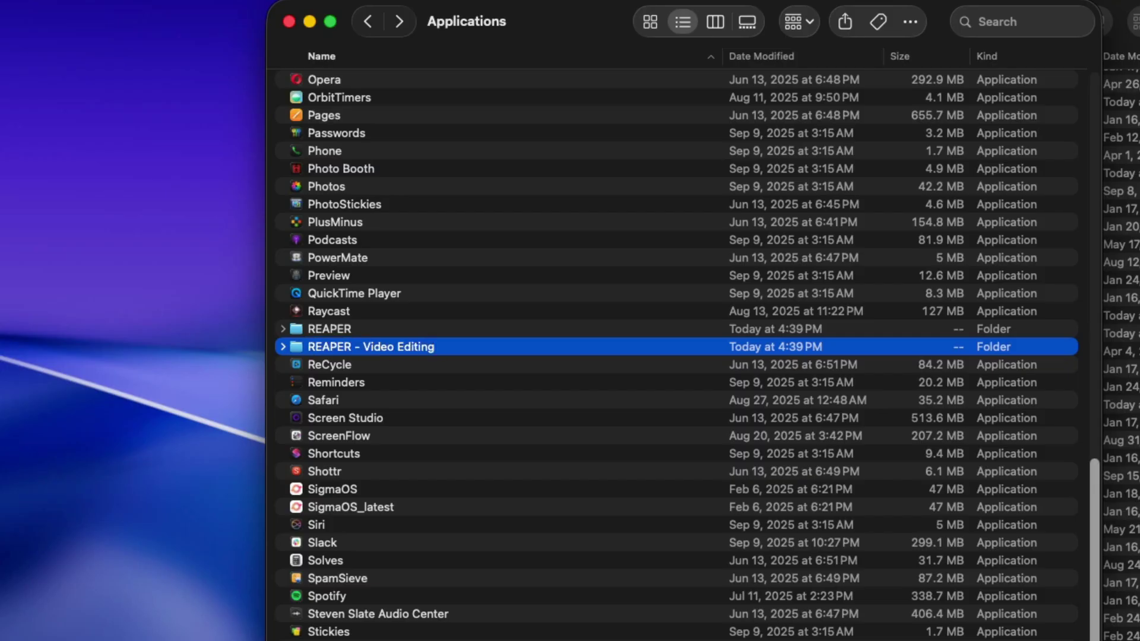
{"action": "left_click", "coordinate": [358, 330]}
{"action": "left_click", "coordinate": [378, 350]}
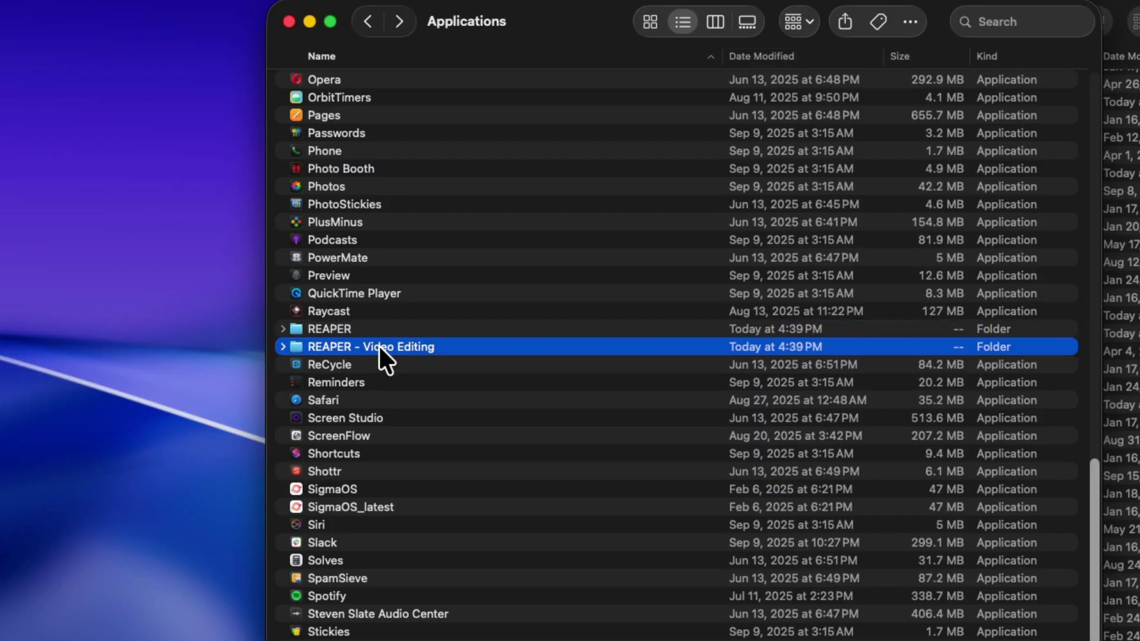